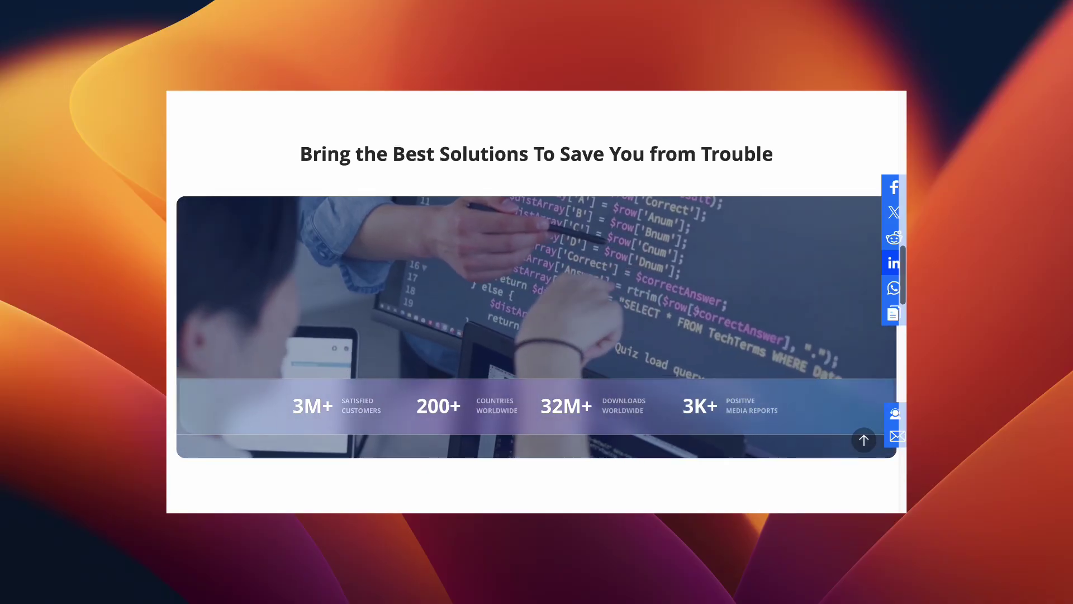
Scroll the AnyTo product page past the stats and feature cards to the Try It Free button.
{"action": "scroll", "coordinate": [537, 302], "scroll_direction": "down", "scroll_amount": 8}
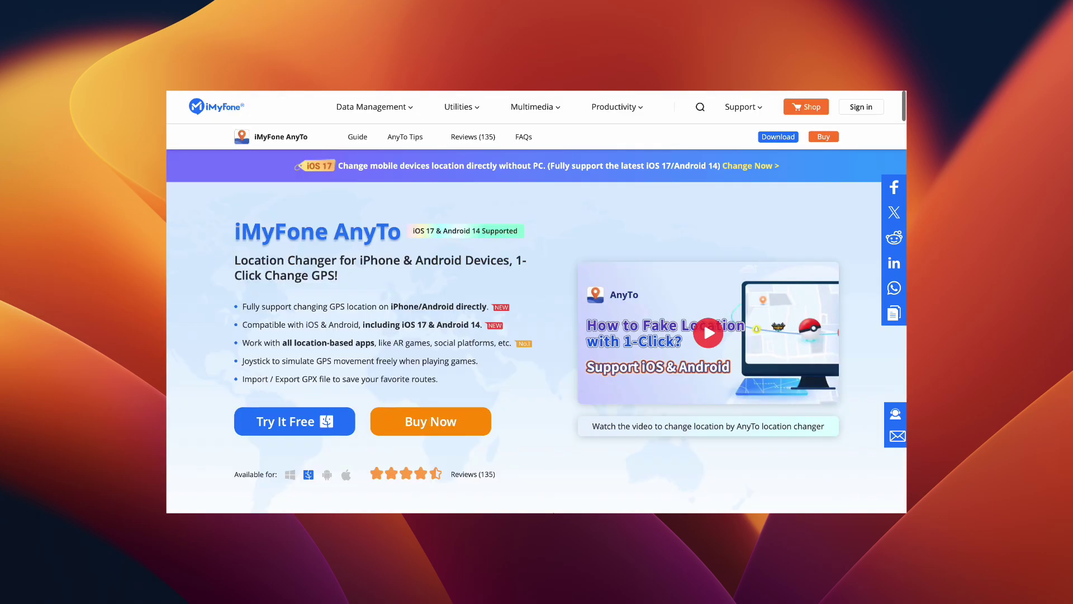
{"action": "scroll", "coordinate": [537, 302], "scroll_direction": "down", "scroll_amount": 2}
{"action": "scroll", "coordinate": [396, 378], "scroll_direction": "down", "scroll_amount": 5}
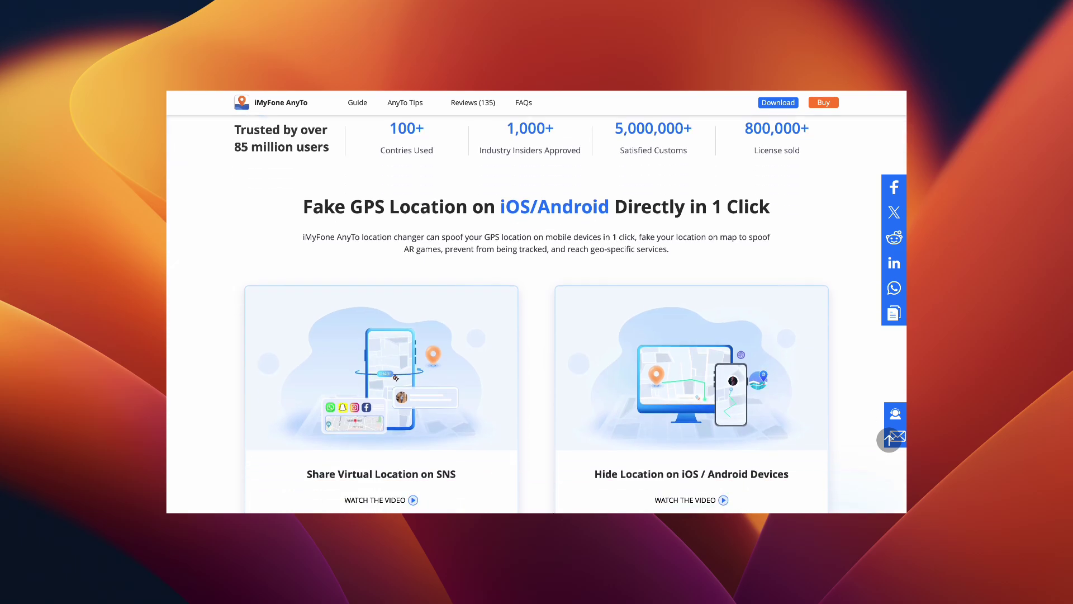
{"action": "scroll", "coordinate": [396, 377], "scroll_direction": "down", "scroll_amount": 6}
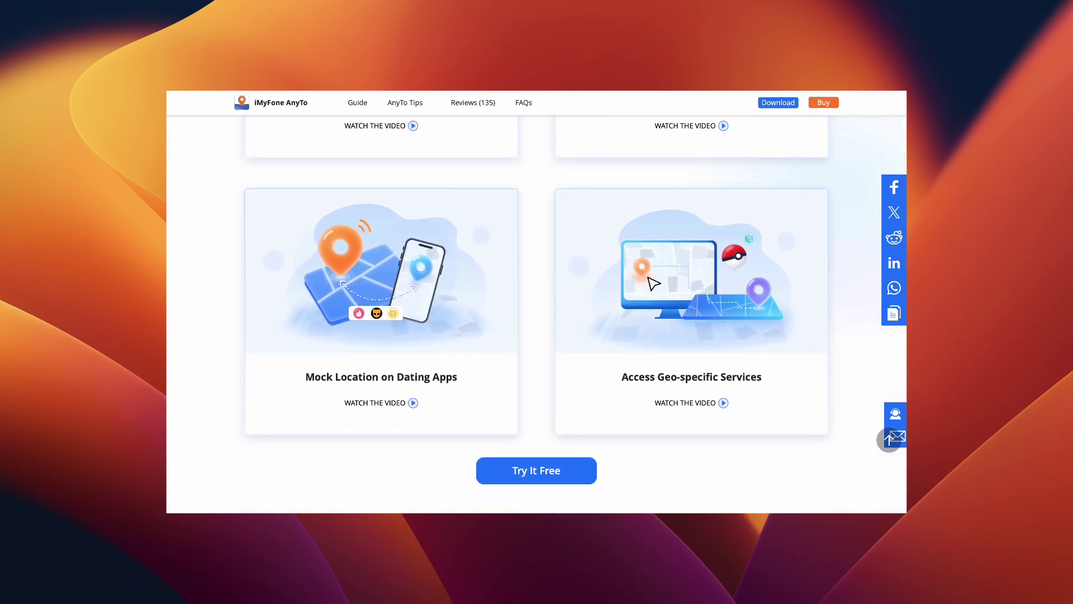
{"action": "scroll", "coordinate": [537, 302], "scroll_direction": "down", "scroll_amount": 6}
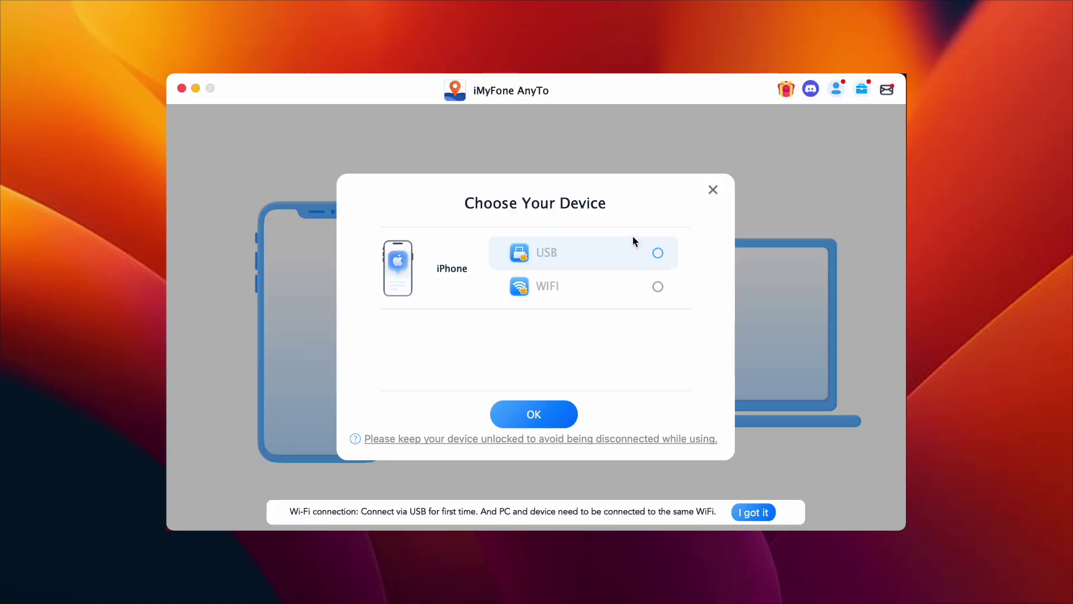
Connect the iPhone over USB from the Choose Your Device dialog.
{"action": "left_click", "coordinate": [633, 240]}
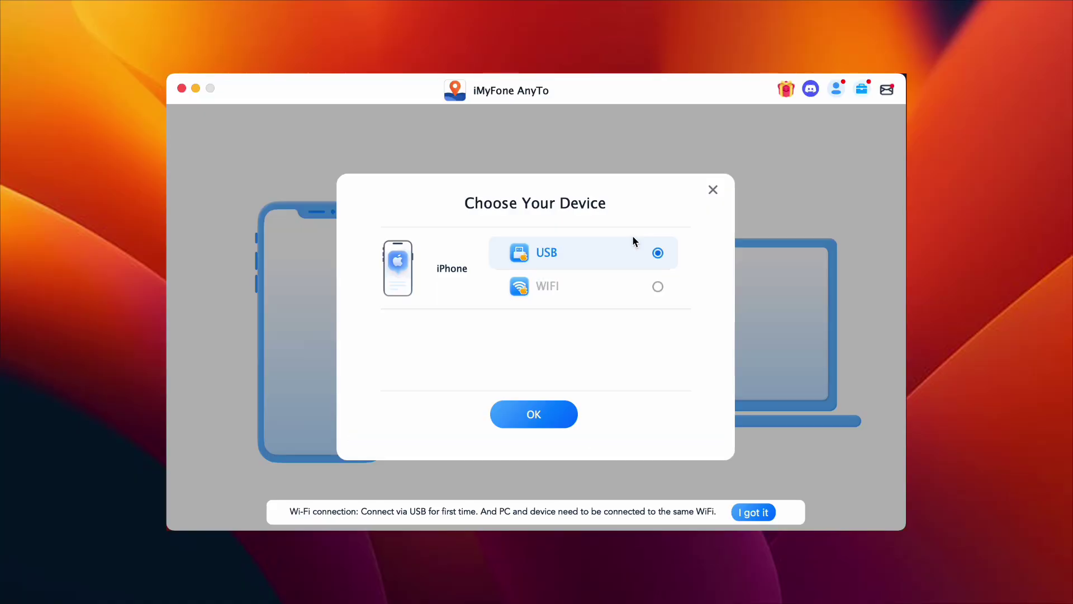
{"action": "left_click", "coordinate": [549, 418]}
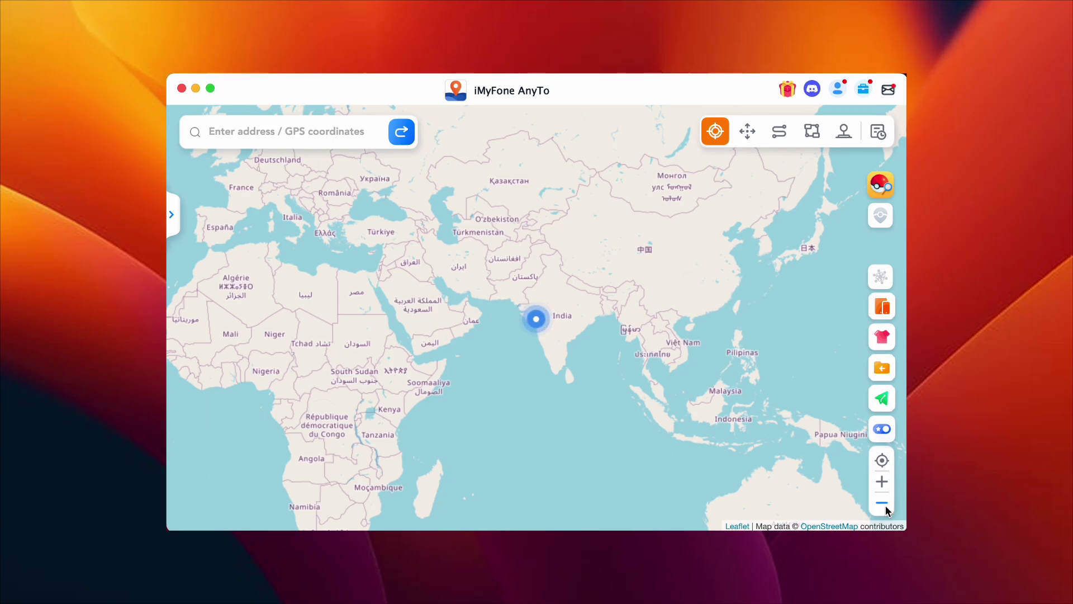
Search 'geneva', choose Geneva, Switzerland, and teleport the iPhone there.
{"action": "left_click", "coordinate": [342, 128]}
{"action": "type", "text": "geneva"}
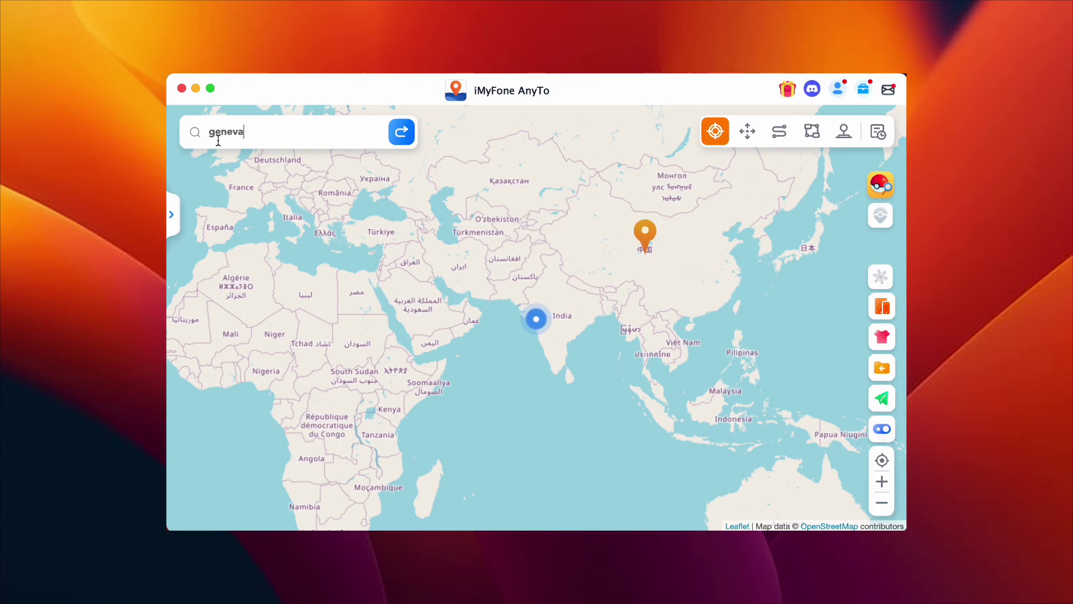
{"action": "left_click", "coordinate": [360, 179]}
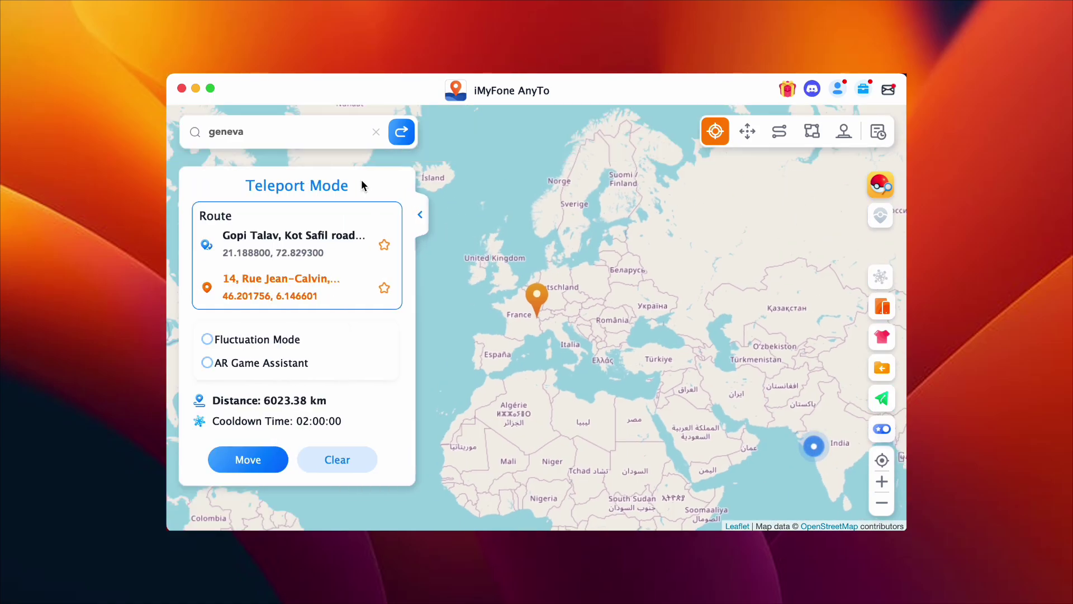
{"action": "left_click", "coordinate": [267, 460]}
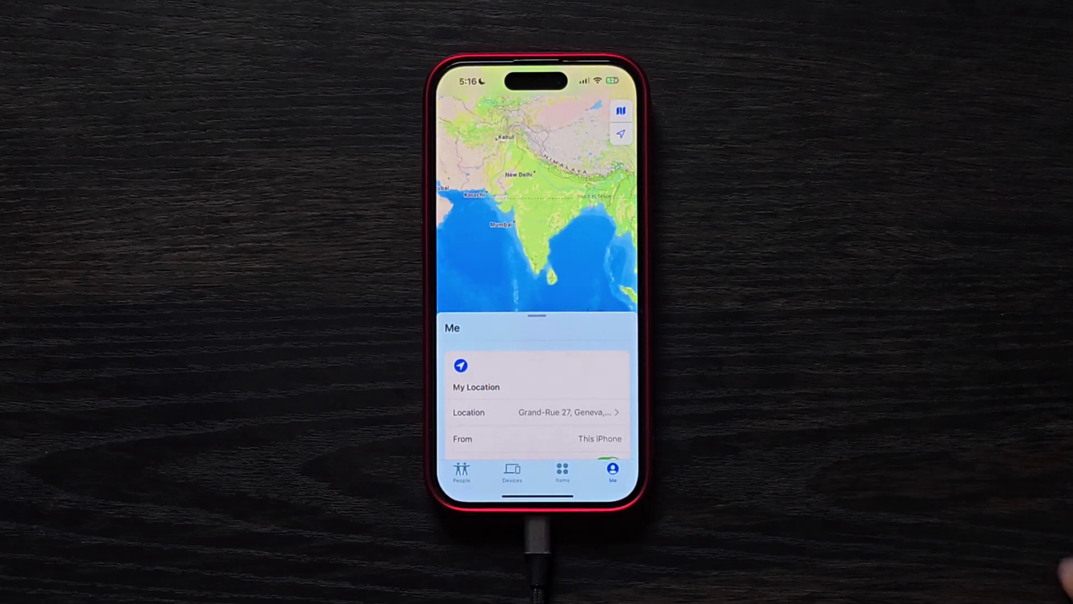
Recentre Find My's map on My Location to show the new Geneva address.
{"action": "left_click", "coordinate": [621, 134]}
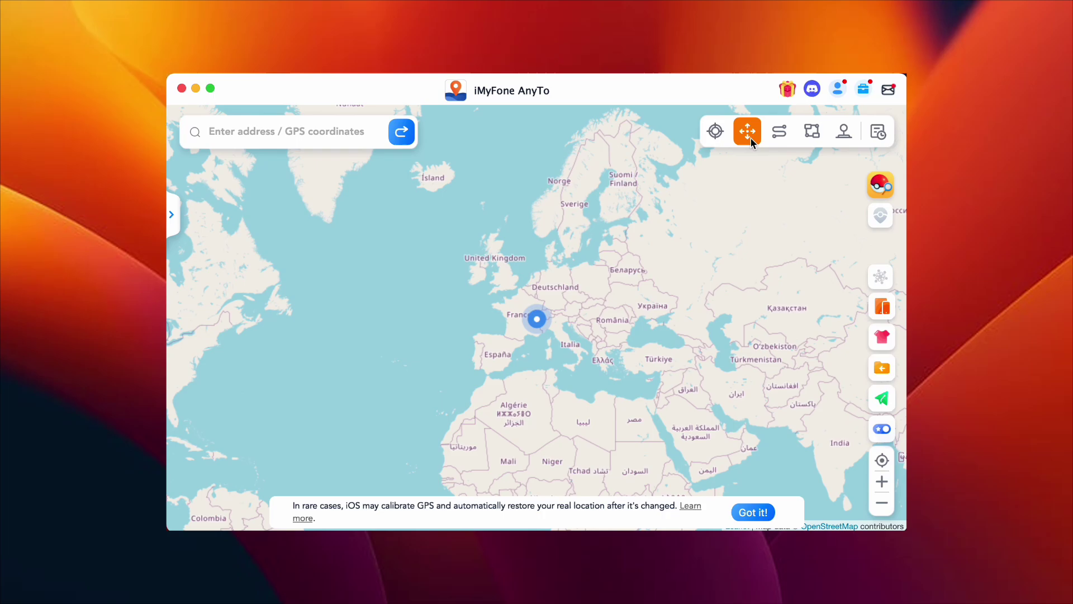
Add six jump points (UK, Iceland, Norway, Namsos, Mauritania, India) and start jumping along them.
{"action": "left_click", "coordinate": [488, 257]}
{"action": "left_click", "coordinate": [447, 186]}
{"action": "left_click", "coordinate": [562, 212]}
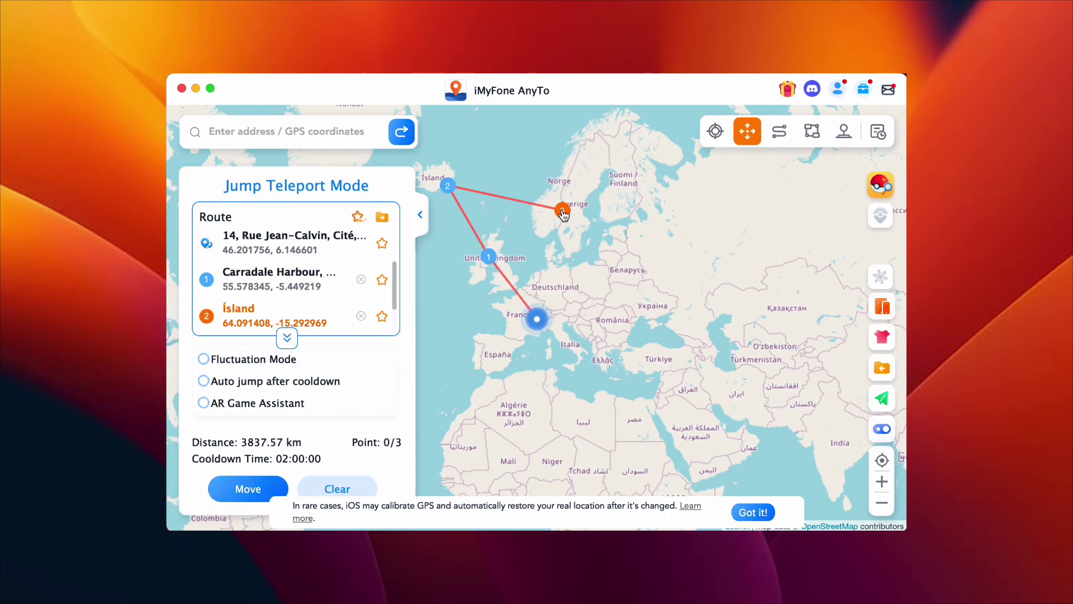
{"action": "left_click", "coordinate": [557, 183]}
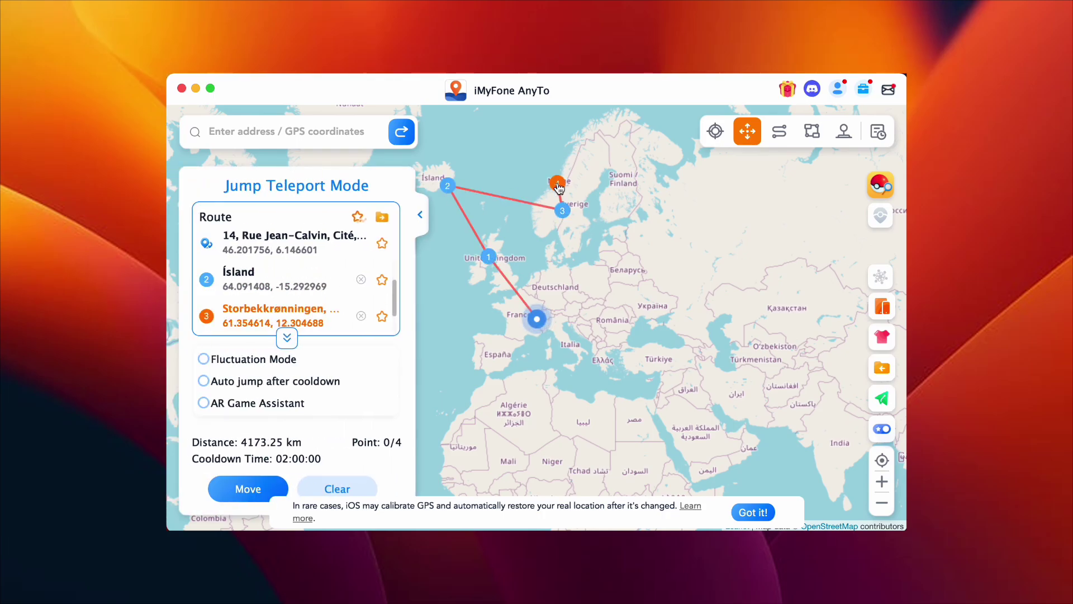
{"action": "left_click", "coordinate": [485, 459]}
{"action": "left_click", "coordinate": [824, 459]}
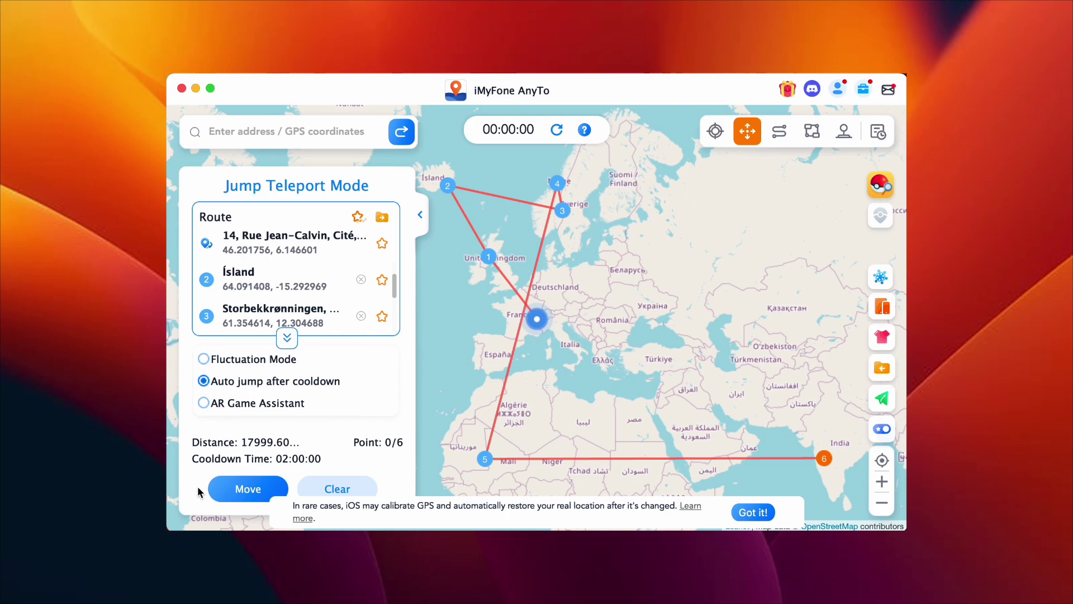
{"action": "left_click", "coordinate": [226, 496]}
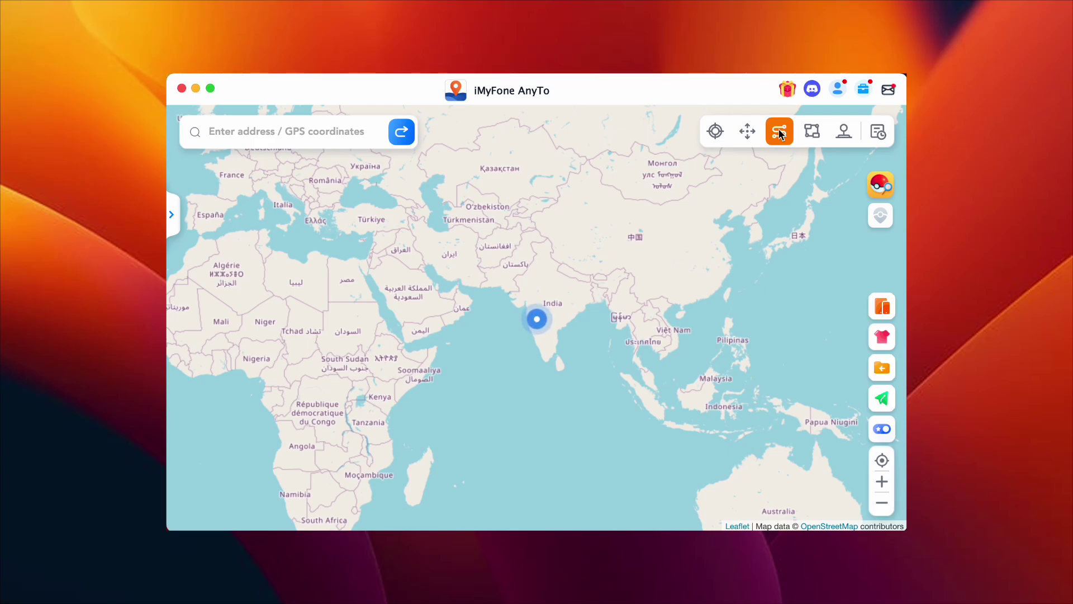
Route the location from Warkatane to a spot near Karmala, then speed it up to 26.50 m/s.
{"action": "left_click", "coordinate": [780, 132]}
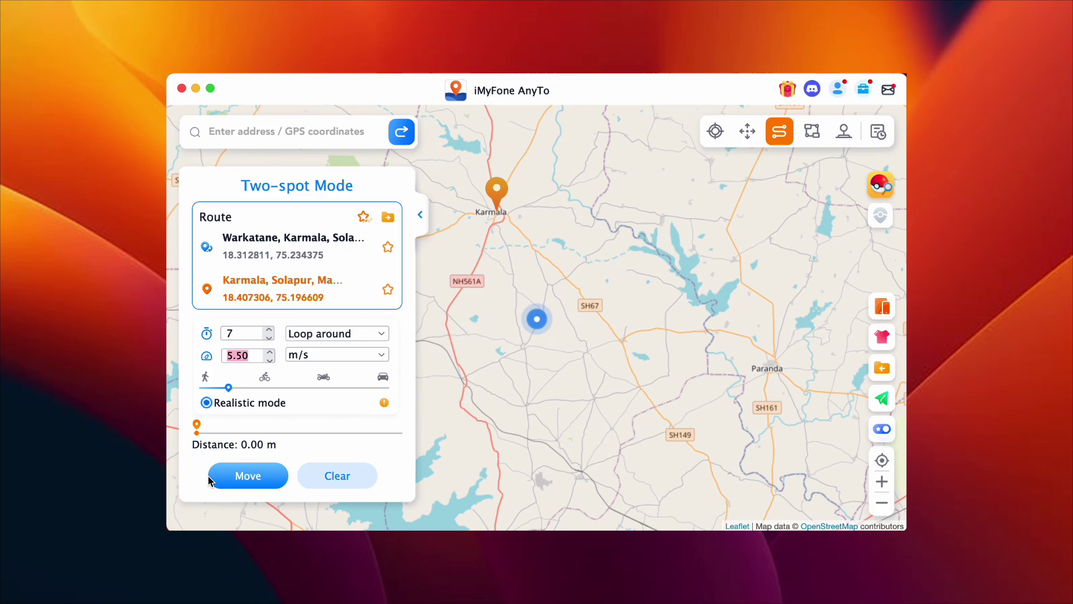
{"action": "left_click", "coordinate": [211, 480]}
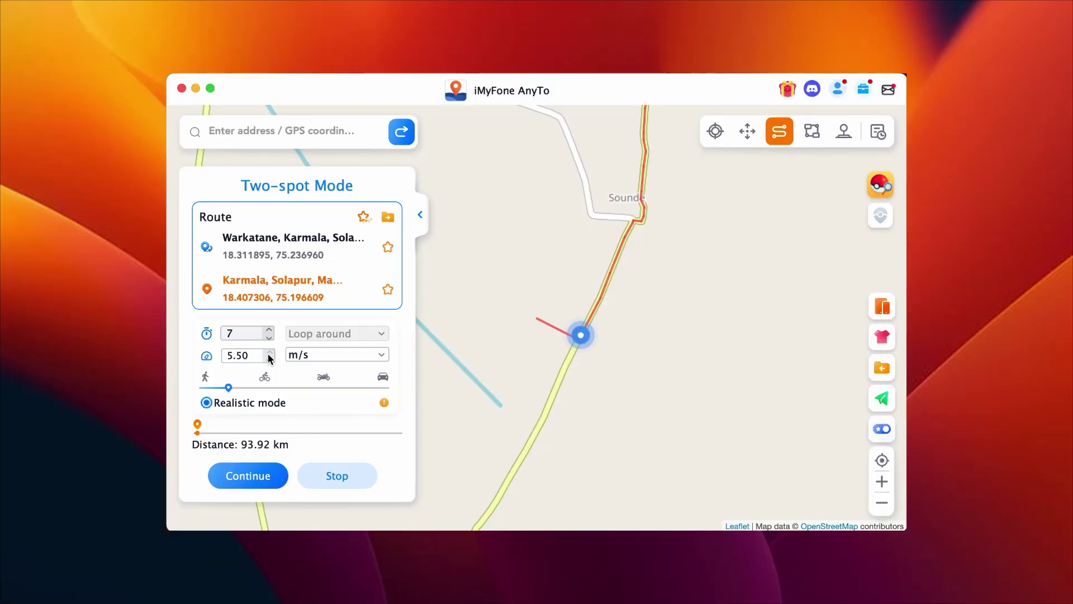
{"action": "left_click_drag", "start_coordinate": [269, 354], "coordinate": [267, 354]}
{"action": "left_click", "coordinate": [210, 481]}
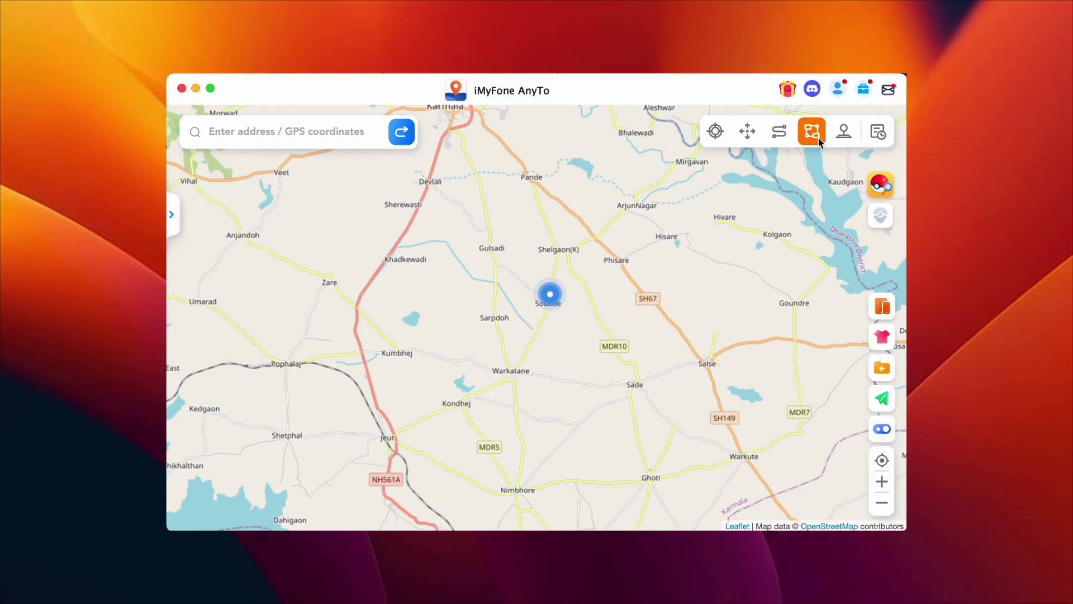
Place six route spots at Kolgaon, Hisare, Pande, Kondhej, Sade and Warkute.
{"action": "left_click", "coordinate": [777, 237]}
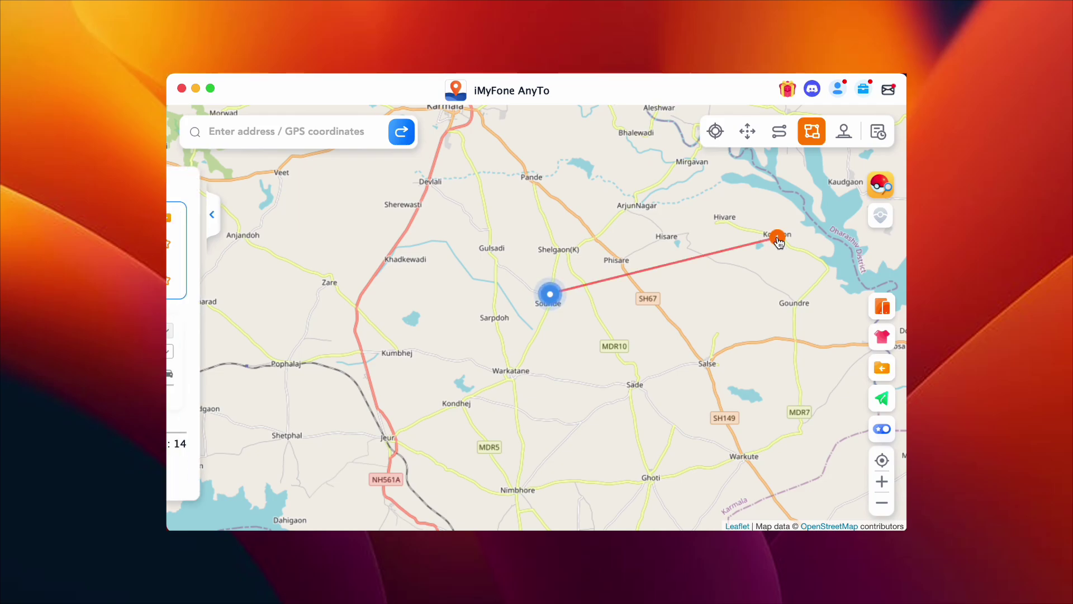
{"action": "left_click", "coordinate": [677, 203]}
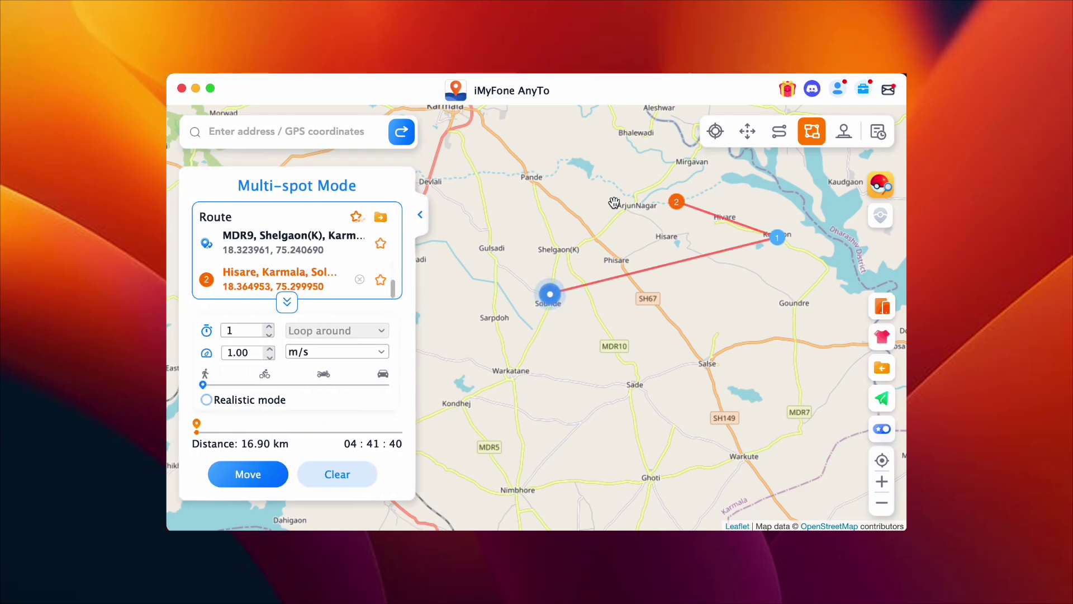
{"action": "left_click", "coordinate": [539, 181]}
{"action": "left_click", "coordinate": [441, 410]}
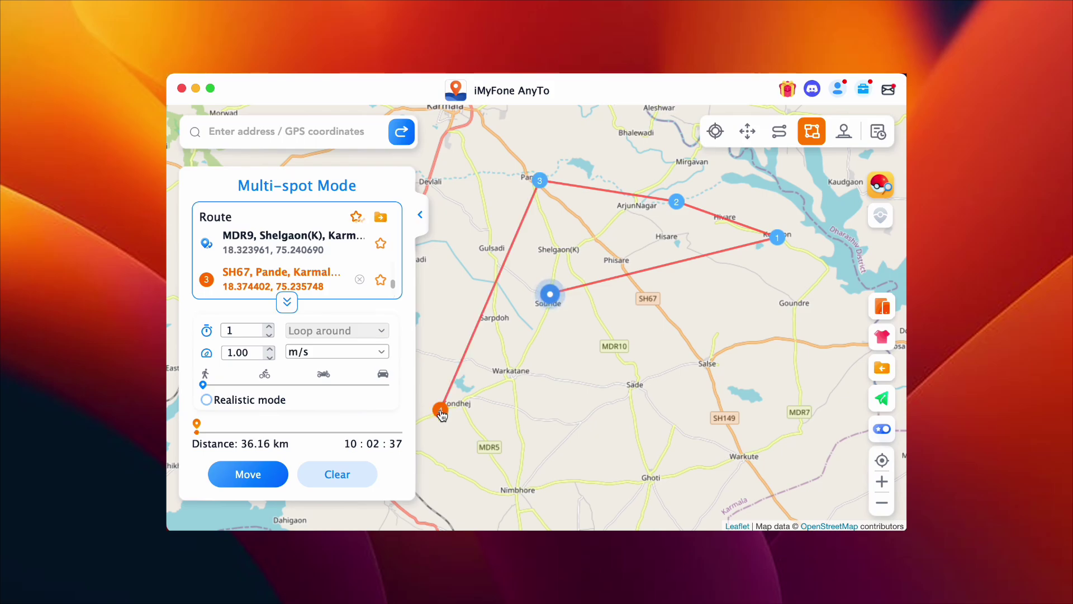
{"action": "left_click", "coordinate": [640, 390]}
{"action": "left_click", "coordinate": [739, 464]}
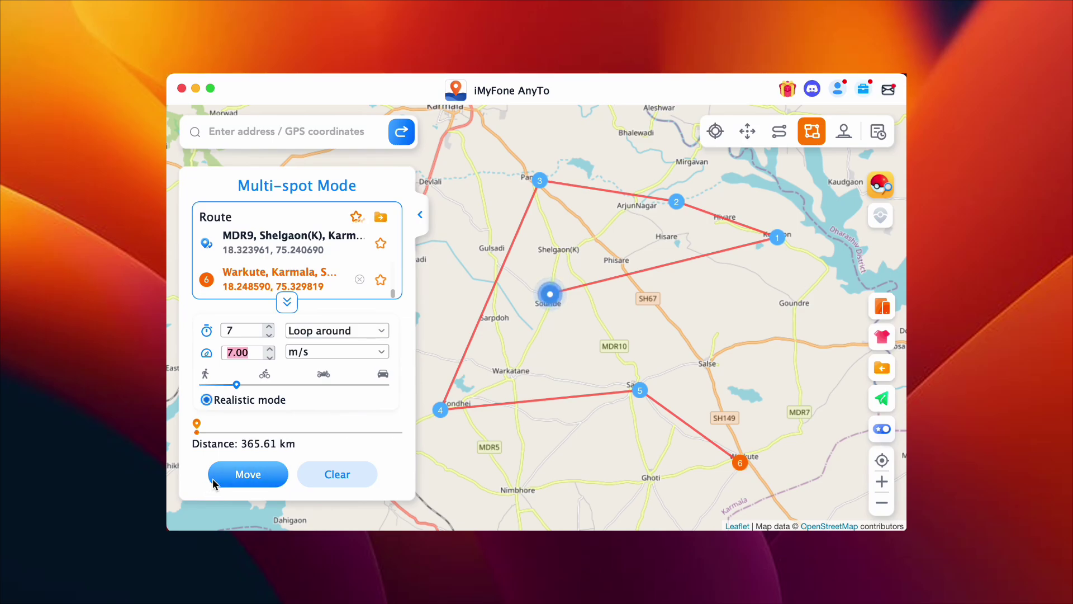
Start the multi-spot route and raise its speed to about 31 m/s.
{"action": "left_click", "coordinate": [212, 478]}
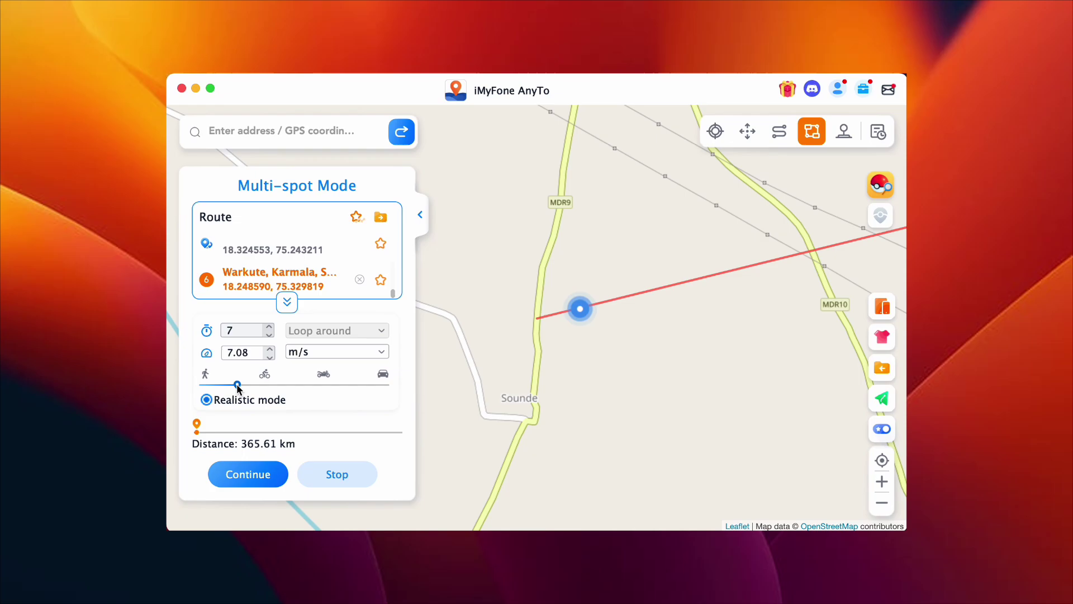
{"action": "left_click_drag", "start_coordinate": [238, 384], "coordinate": [372, 407]}
{"action": "left_click", "coordinate": [216, 481]}
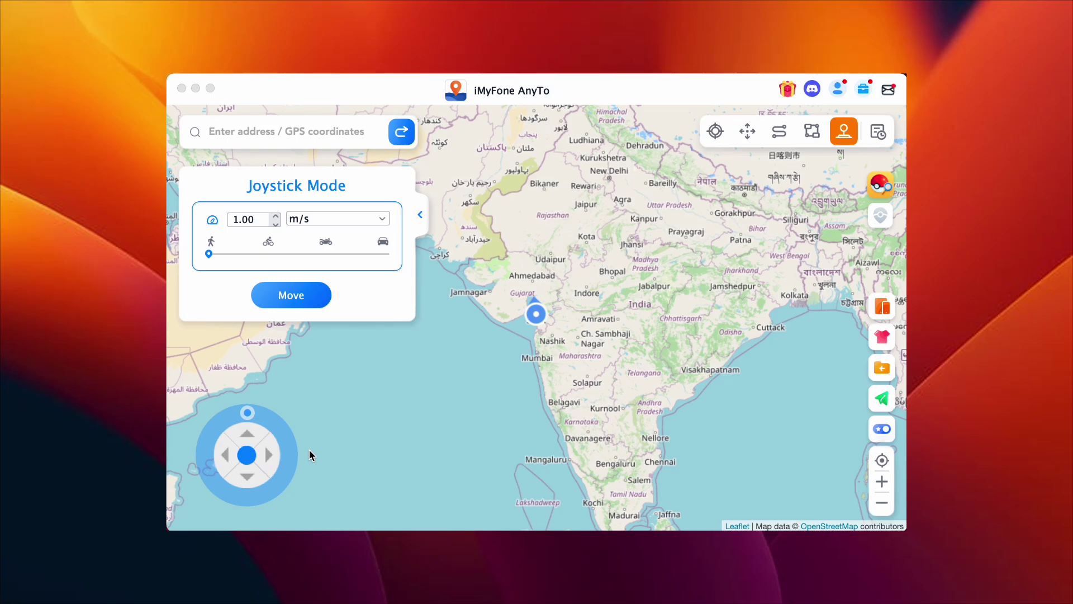
Aim the joystick heading south-east, then bring up the history of past locations.
{"action": "left_click", "coordinate": [273, 450]}
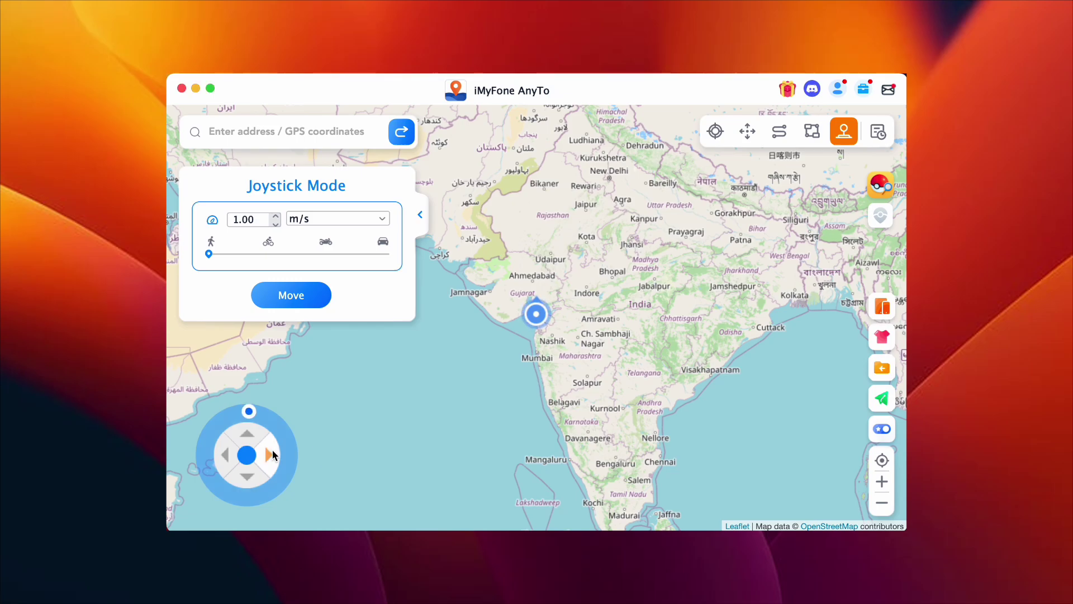
{"action": "mouse_move", "coordinate": [208, 254]}
{"action": "left_mouse_down"}
{"action": "mouse_move", "coordinate": [263, 260]}
{"action": "mouse_move", "coordinate": [193, 266]}
{"action": "left_mouse_up"}
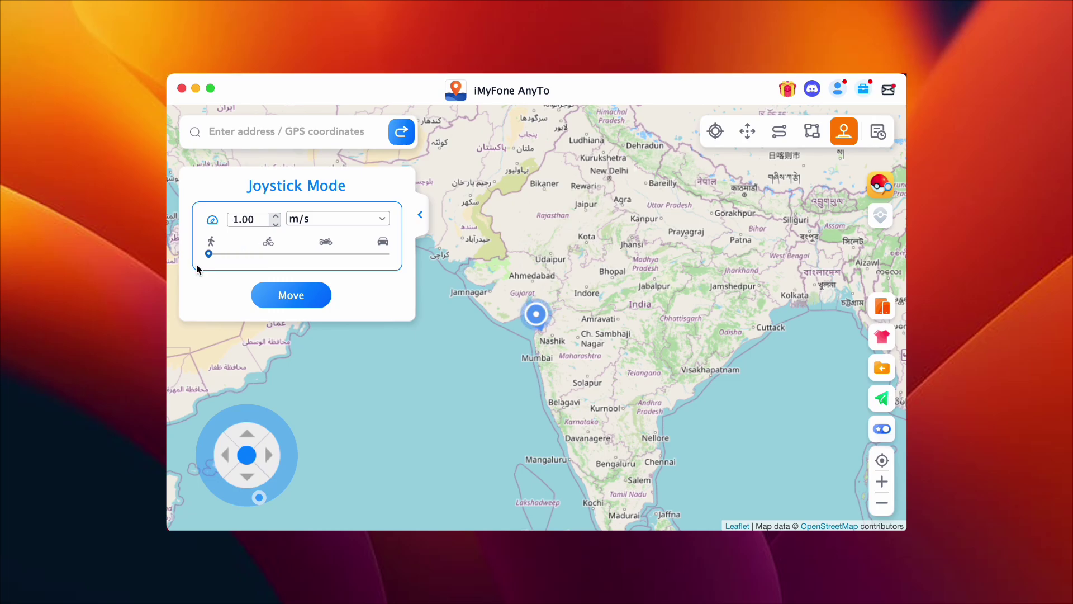
{"action": "left_click", "coordinate": [875, 137]}
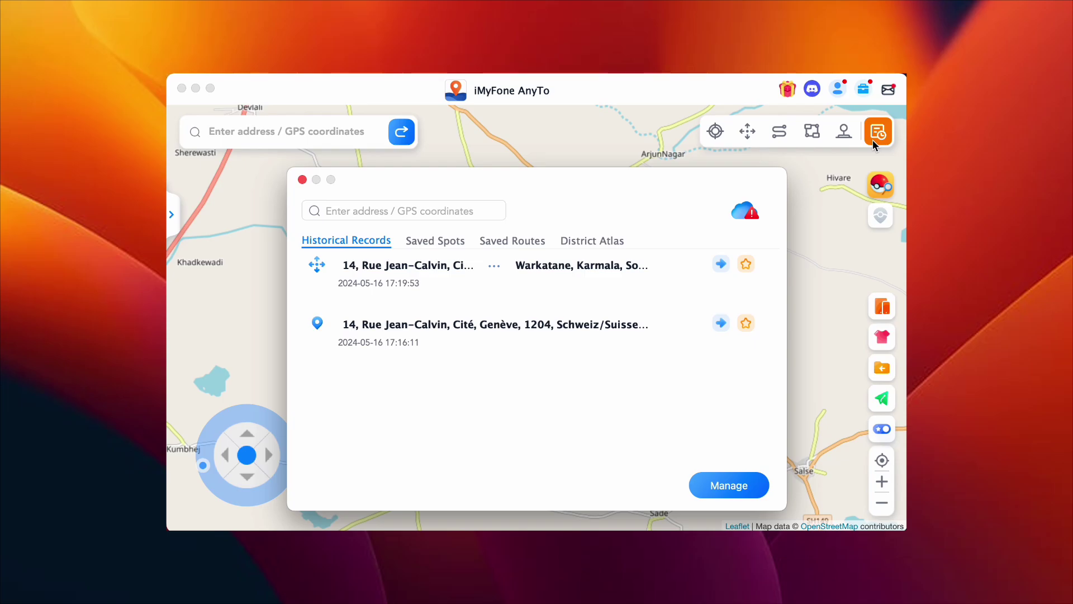
Reuse the Genève record from history and teleport back to Rue Jean-Calvin.
{"action": "left_click", "coordinate": [721, 322]}
{"action": "left_click", "coordinate": [250, 461]}
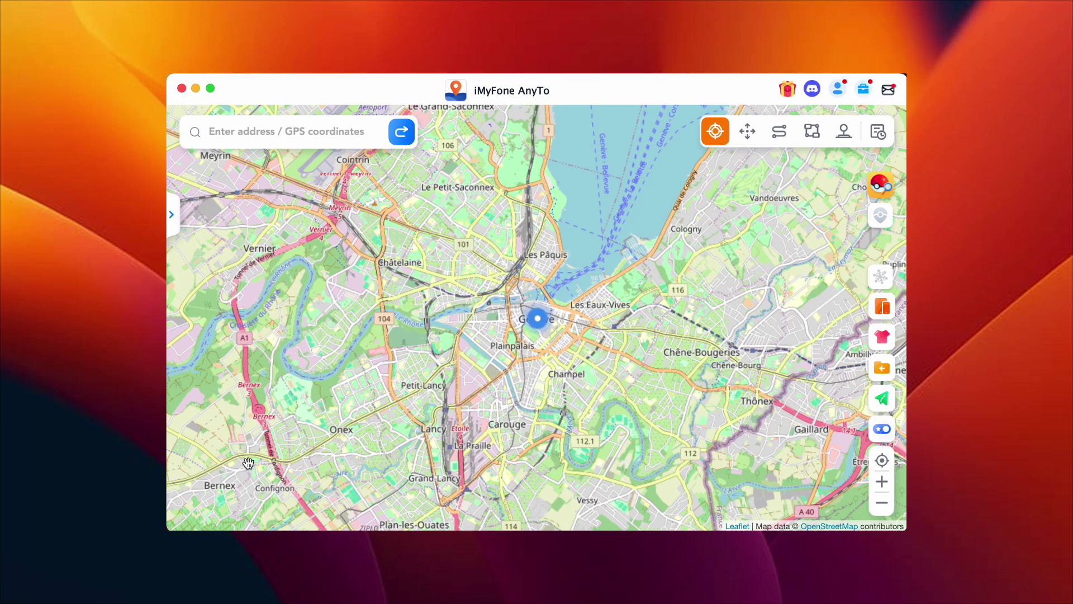
Restore the iPhone's real location in western India.
{"action": "left_click", "coordinate": [870, 401]}
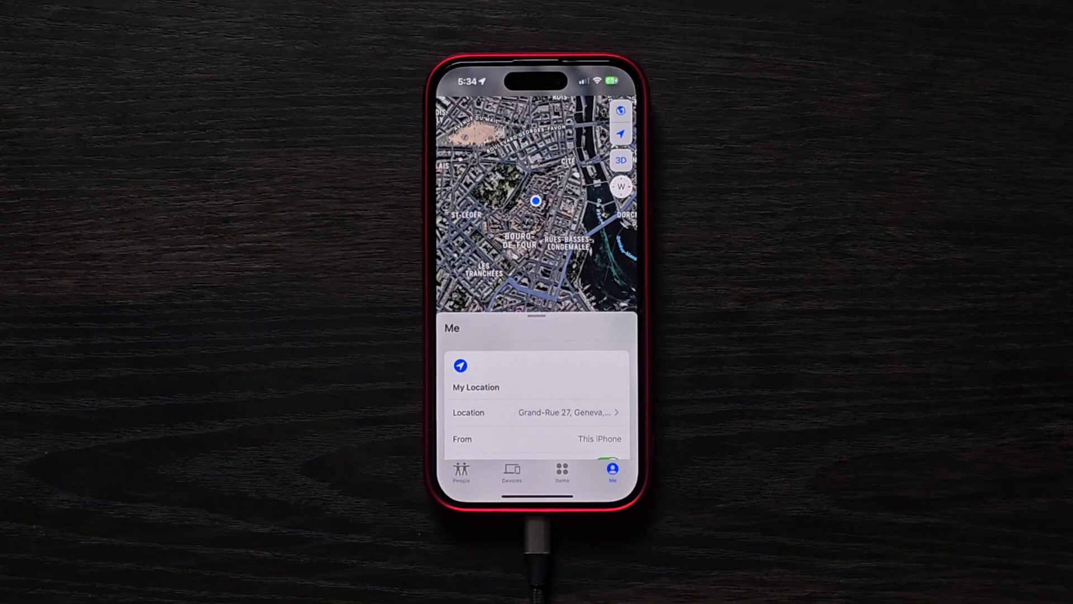